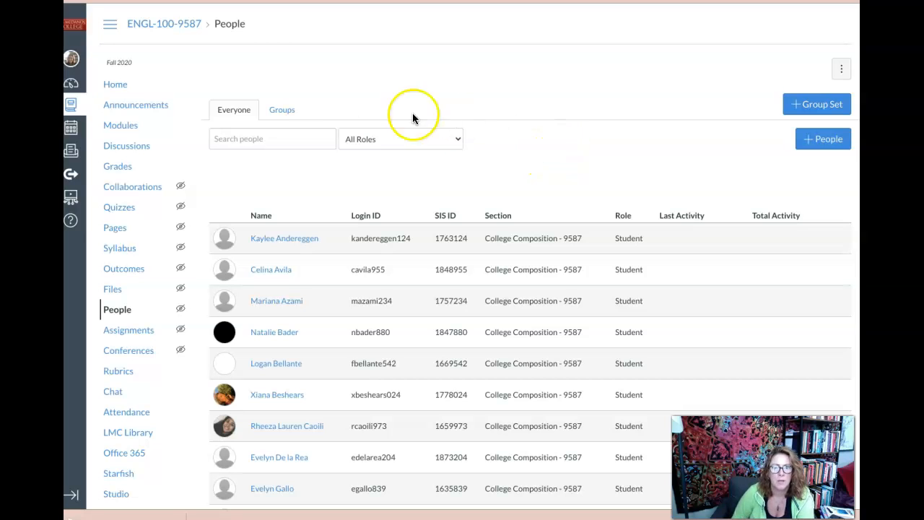
- Start a new student group set for the course and name it Community
{"action": "left_click", "coordinate": [283, 110]}
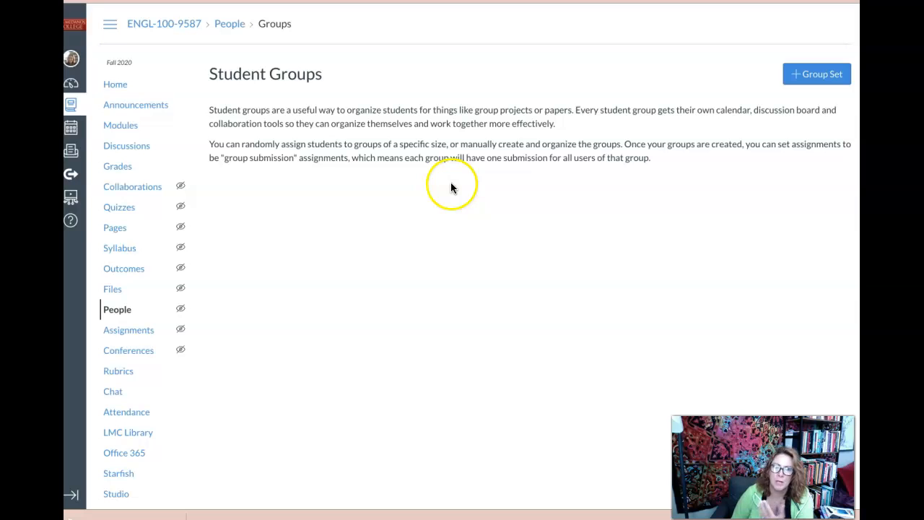
{"action": "left_click", "coordinate": [817, 75]}
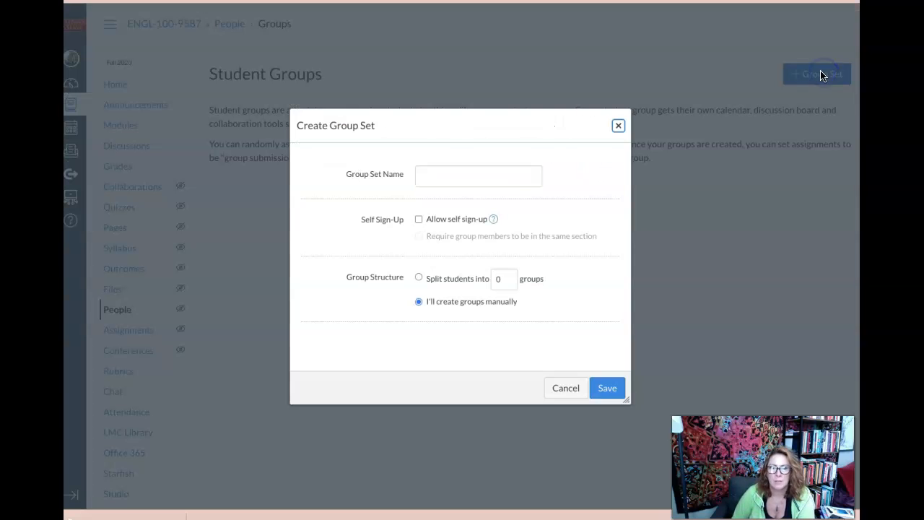
{"action": "left_click", "coordinate": [494, 176]}
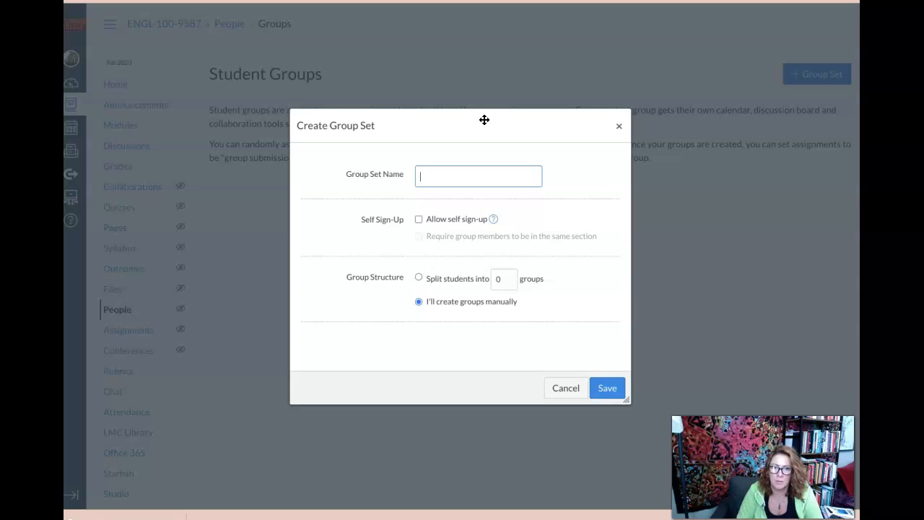
{"action": "type", "text": "CO"}
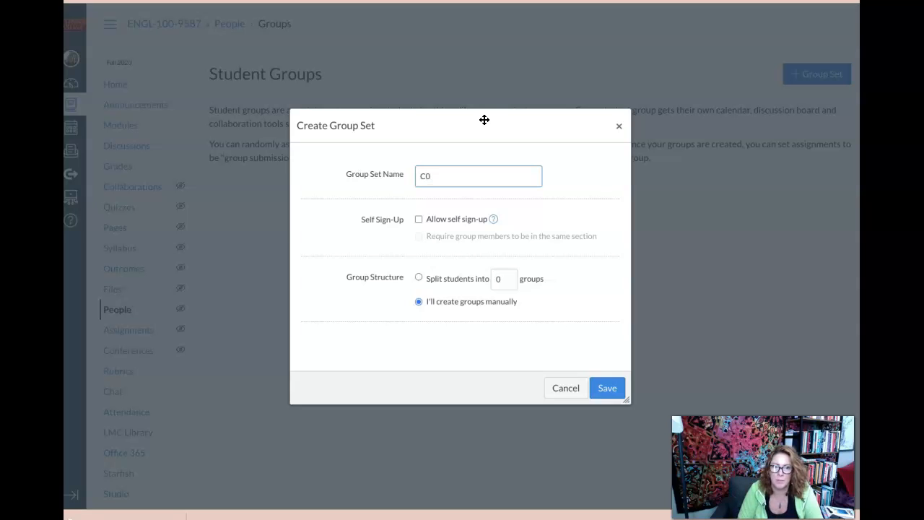
{"action": "type", "text": "ommunity"}
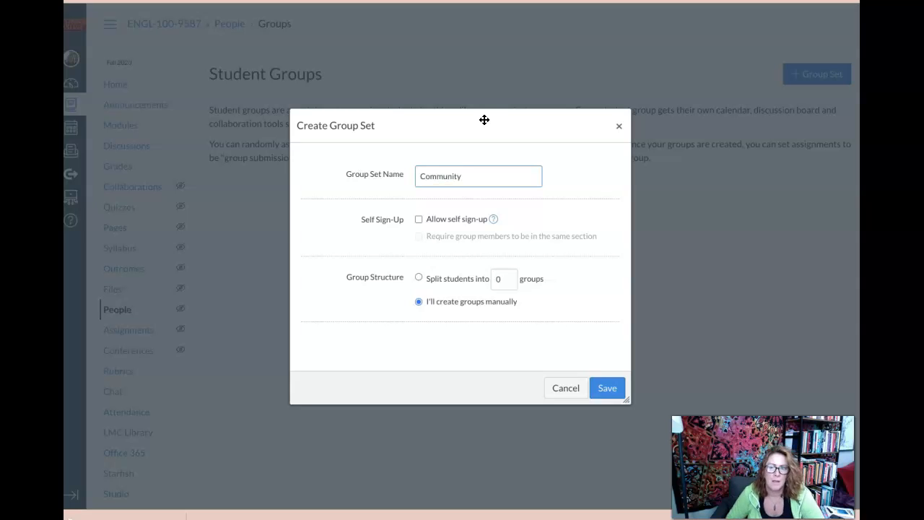
- Have the students split automatically into 6 groups and save the Community group set
{"action": "left_click", "coordinate": [419, 279]}
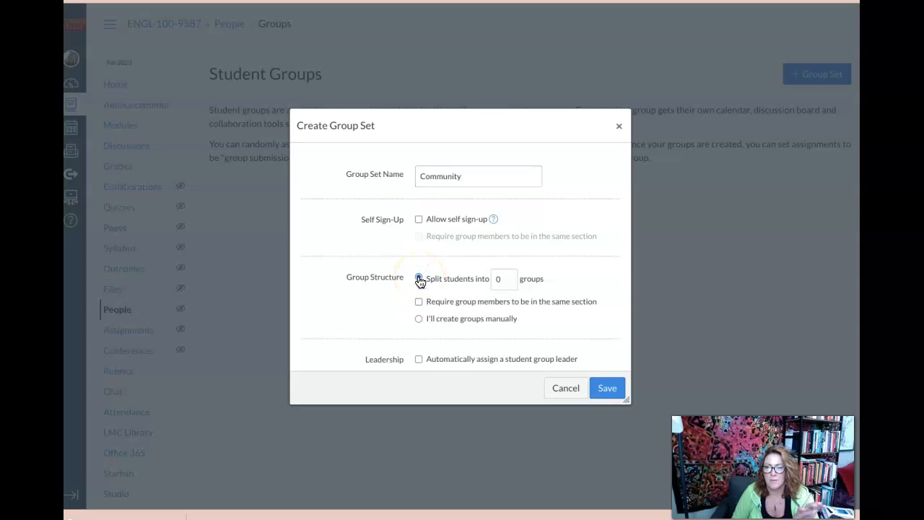
{"action": "left_click", "coordinate": [506, 280]}
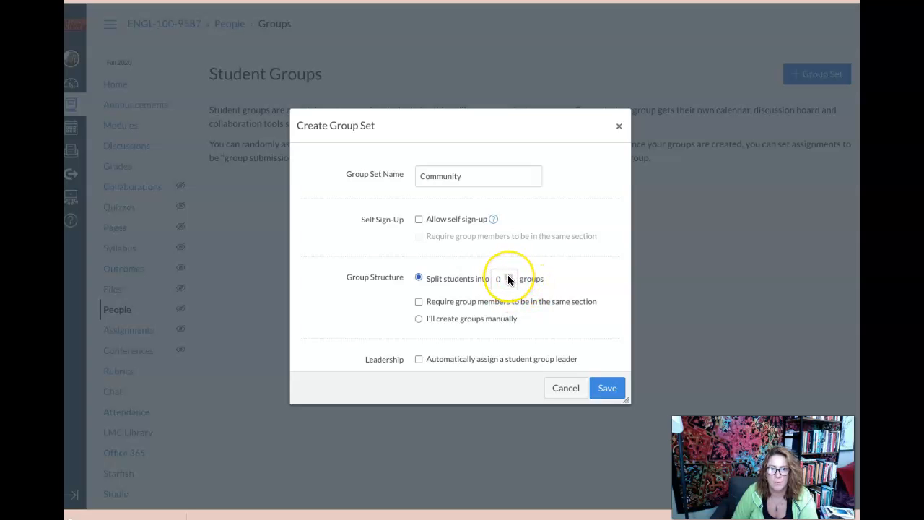
{"action": "left_click", "coordinate": [508, 277]}
{"action": "left_click", "coordinate": [509, 277]}
{"action": "left_click", "coordinate": [508, 277]}
{"action": "left_click", "coordinate": [508, 276]}
{"action": "left_click", "coordinate": [509, 276]}
{"action": "left_click", "coordinate": [509, 277]}
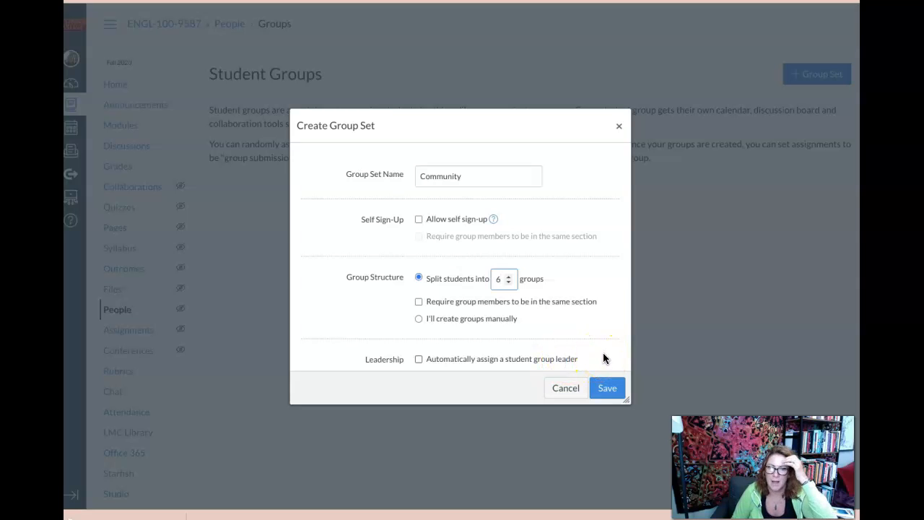
{"action": "left_click", "coordinate": [607, 390]}
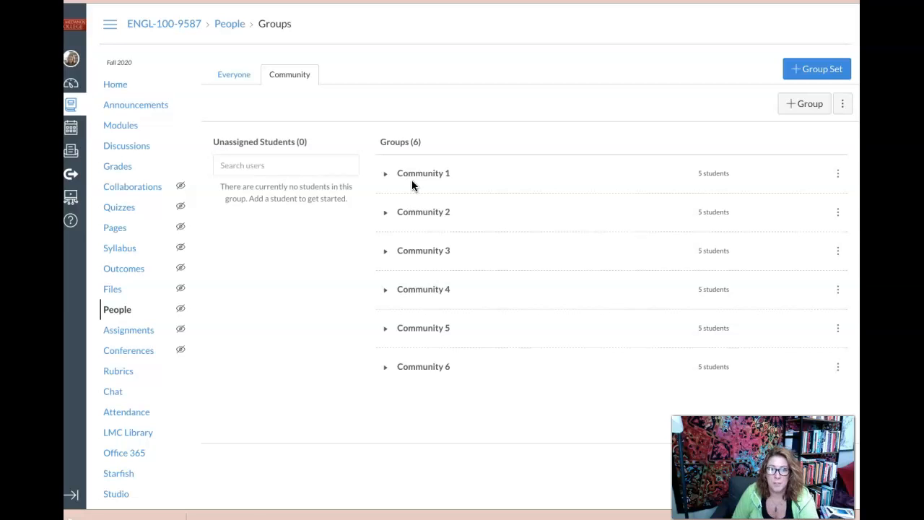
- Swap the third student in Community 1's top row with Community 2's first-listed student, using the unassigned students list as temporary holding
{"action": "left_click", "coordinate": [384, 177]}
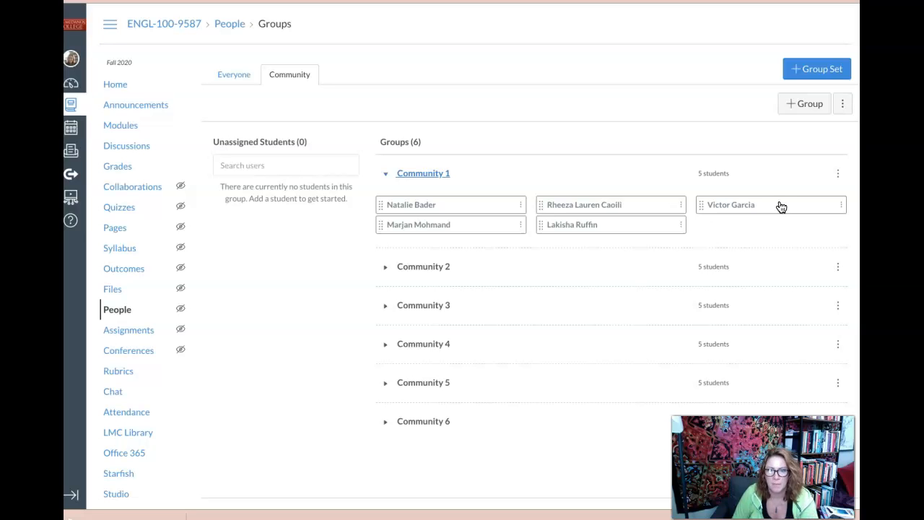
{"action": "left_click", "coordinate": [388, 269]}
{"action": "left_click_drag", "start_coordinate": [776, 203], "coordinate": [275, 215]}
{"action": "left_click_drag", "start_coordinate": [770, 207], "coordinate": [287, 167]}
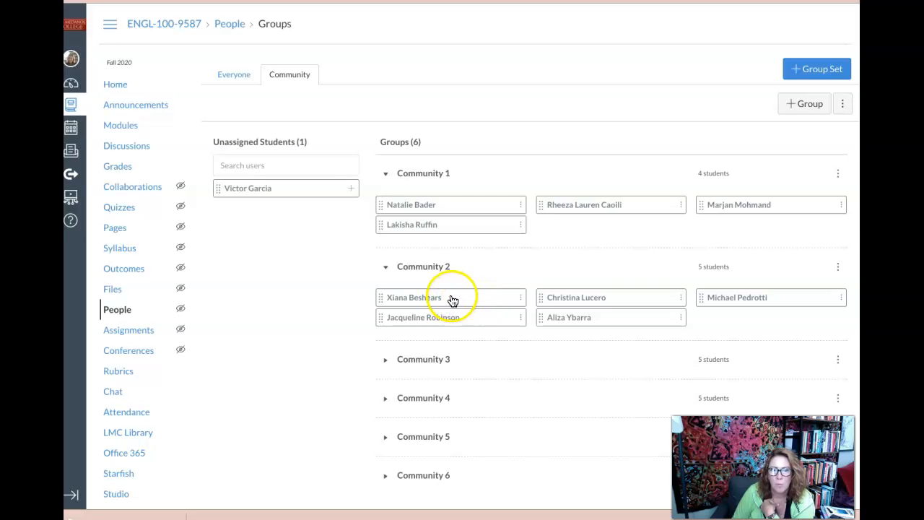
{"action": "left_click_drag", "start_coordinate": [452, 296], "coordinate": [592, 225]}
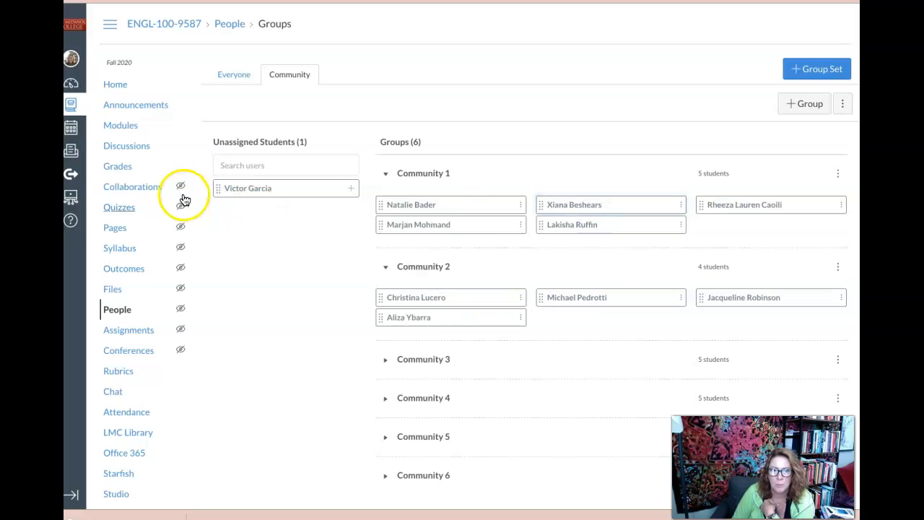
{"action": "left_click_drag", "start_coordinate": [266, 188], "coordinate": [601, 320]}
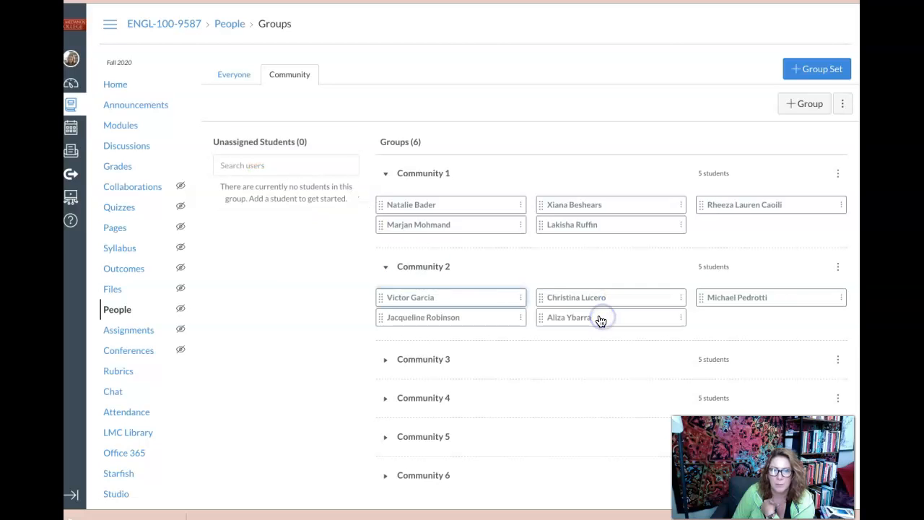
- Expand Community 3 and Community 4 to examine which students are assigned to them
{"action": "scroll", "coordinate": [472, 351], "scroll_direction": "down", "scroll_amount": 2}
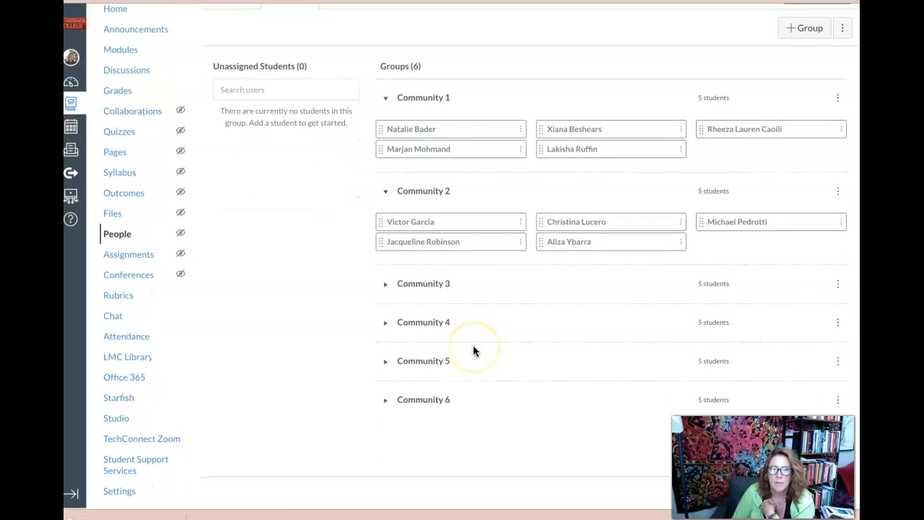
{"action": "left_click", "coordinate": [390, 285]}
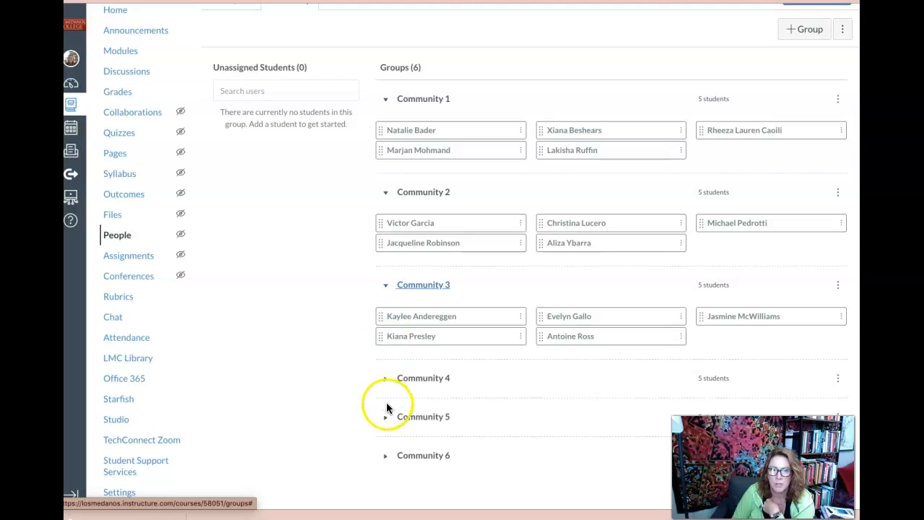
{"action": "left_click", "coordinate": [386, 379]}
{"action": "scroll", "coordinate": [340, 376], "scroll_direction": "down", "scroll_amount": 2}
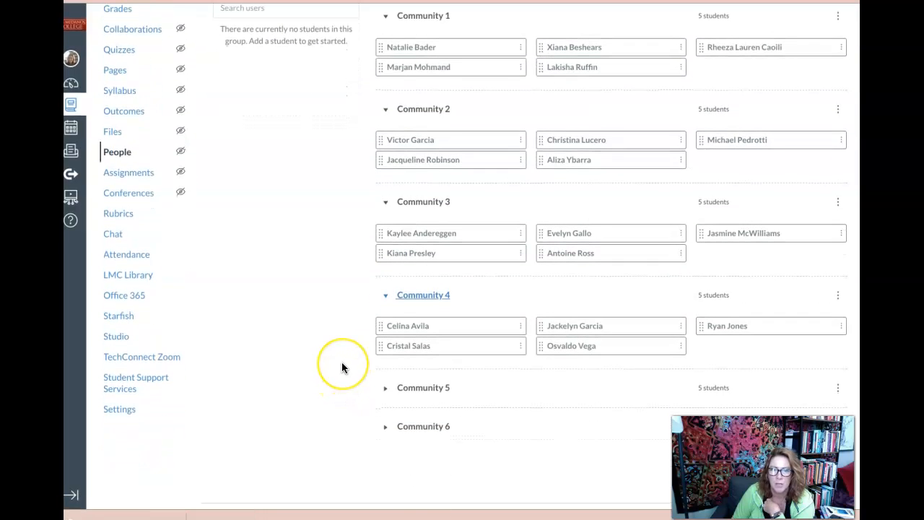
{"action": "scroll", "coordinate": [342, 363], "scroll_direction": "up", "scroll_amount": 3}
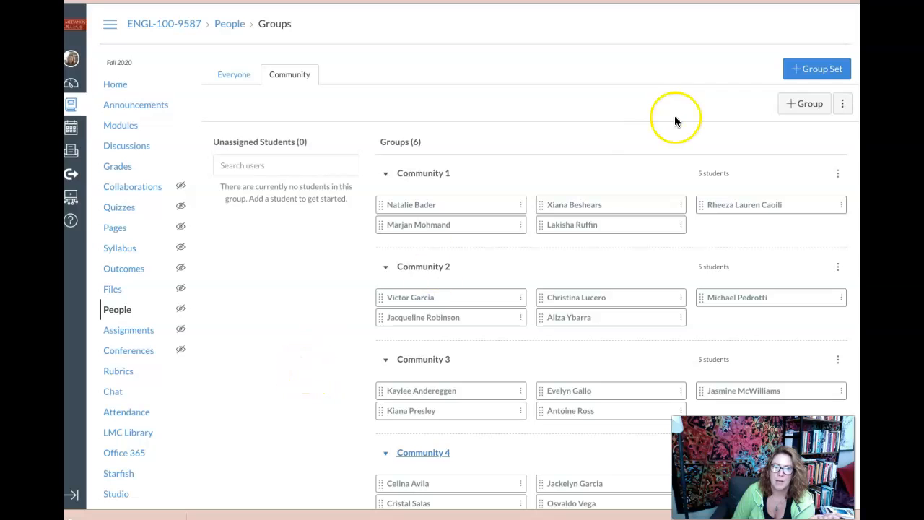
{"action": "left_click", "coordinate": [817, 69]}
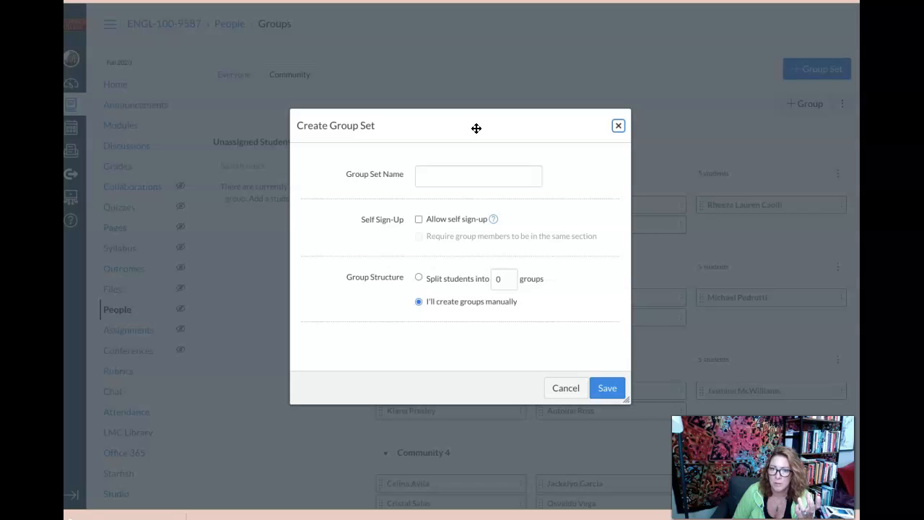
{"action": "left_click", "coordinate": [566, 388]}
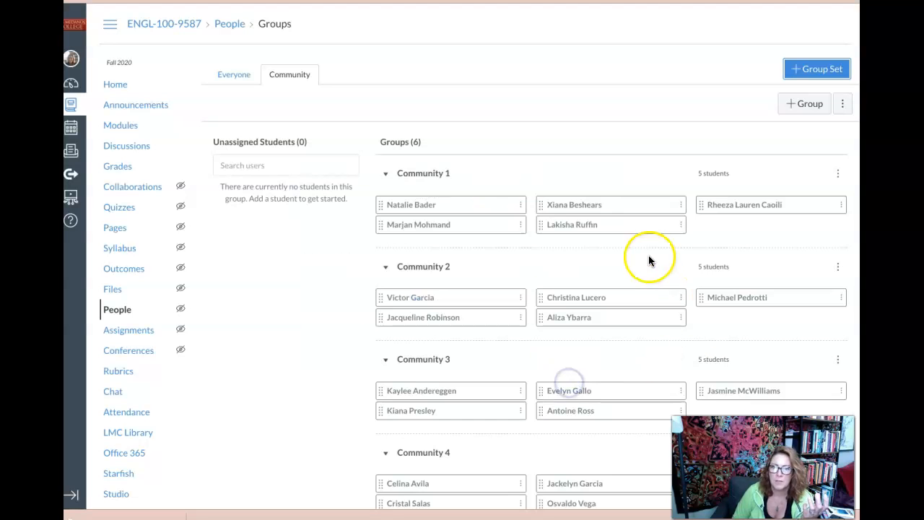
{"action": "scroll", "coordinate": [648, 260], "scroll_direction": "down", "scroll_amount": 2}
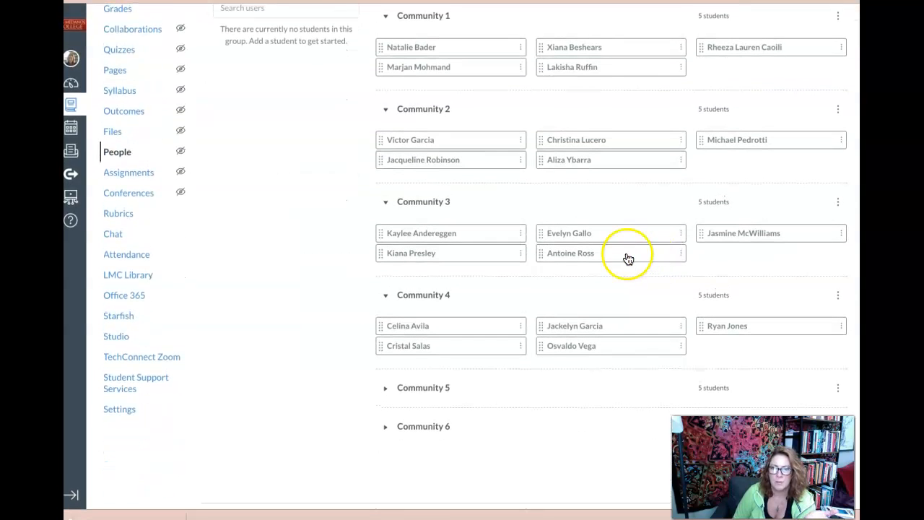
{"action": "scroll", "coordinate": [627, 260], "scroll_direction": "up", "scroll_amount": 2}
{"action": "left_click", "coordinate": [626, 260]}
{"action": "scroll", "coordinate": [625, 259], "scroll_direction": "down", "scroll_amount": 1}
{"action": "scroll", "coordinate": [626, 258], "scroll_direction": "down", "scroll_amount": 2}
{"action": "scroll", "coordinate": [625, 258], "scroll_direction": "up", "scroll_amount": 2}
- Add a group named Group 7 to the Community group set, leaving the member limit blank
{"action": "left_click", "coordinate": [791, 105]}
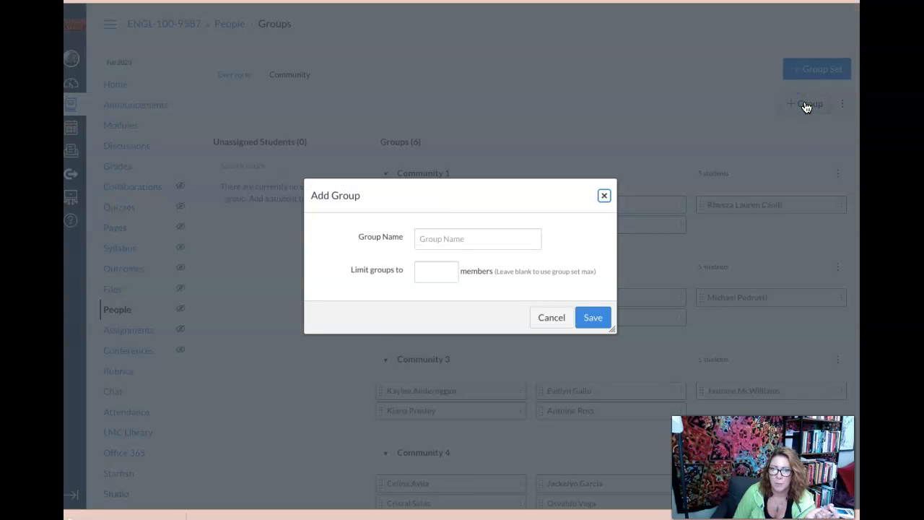
{"action": "left_click", "coordinate": [455, 249]}
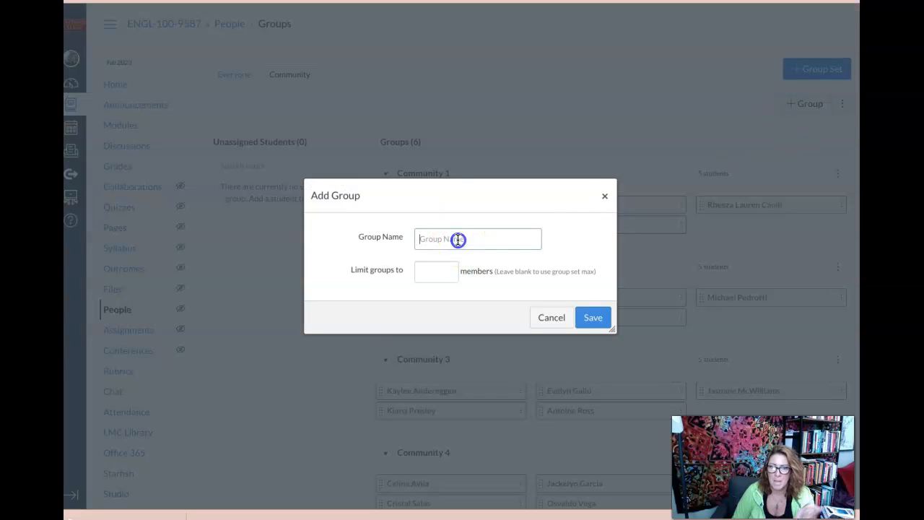
{"action": "type", "text": "Gou"}
{"action": "key", "text": "BackSpace"}
{"action": "key", "text": "BackSpace"}
{"action": "type", "text": "roup"}
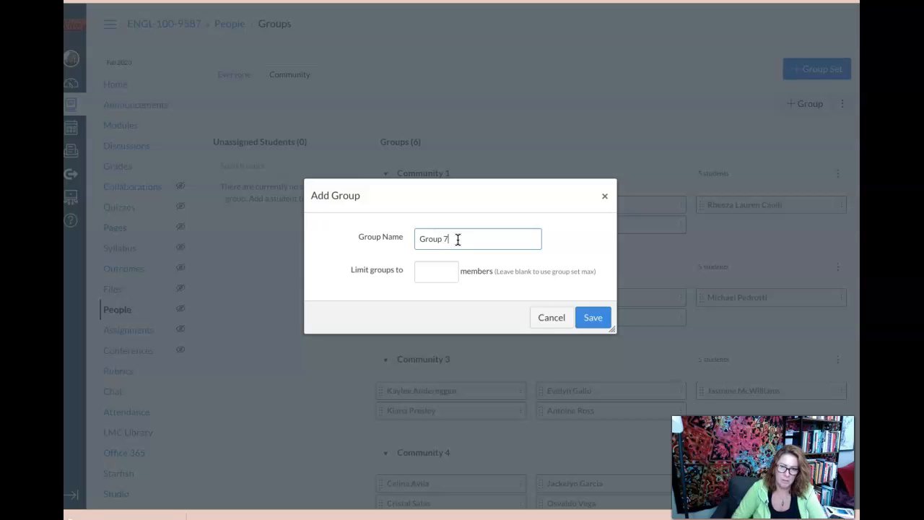
{"action": "type", "text": " 7"}
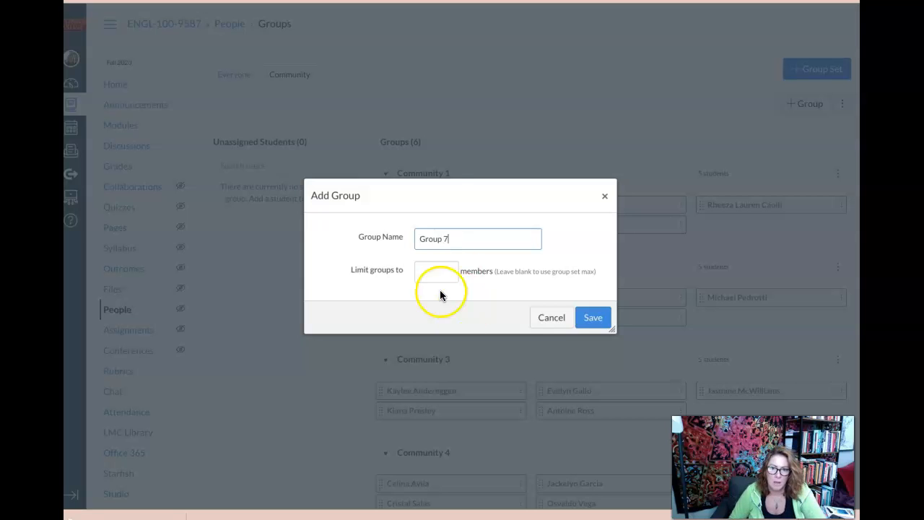
{"action": "left_click", "coordinate": [592, 318]}
- Expand Group 7 to check its membership, and view the options available for the Community group set
{"action": "scroll", "coordinate": [591, 322], "scroll_direction": "down", "scroll_amount": 3}
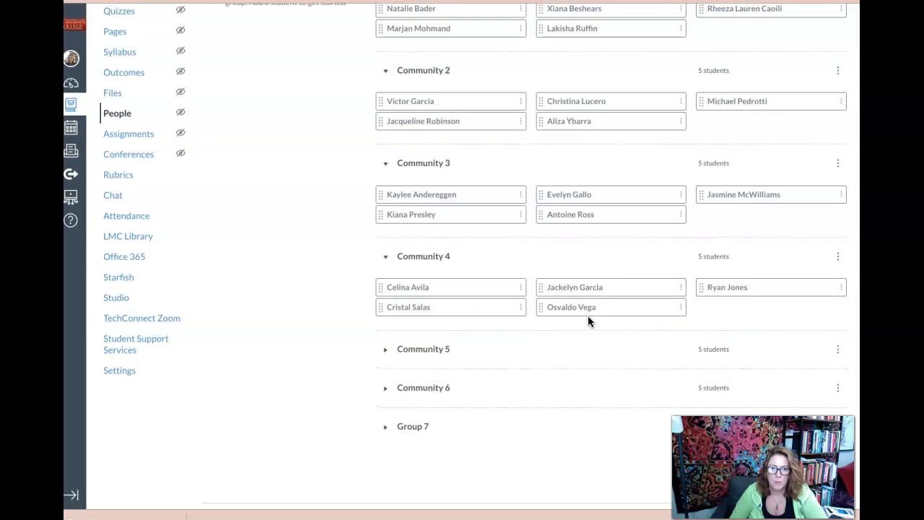
{"action": "left_click", "coordinate": [390, 426]}
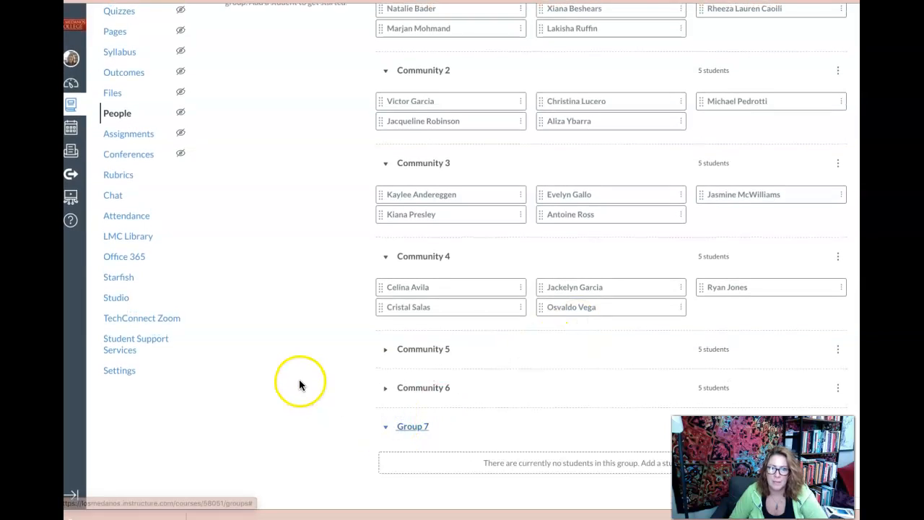
{"action": "scroll", "coordinate": [300, 385], "scroll_direction": "down", "scroll_amount": 1}
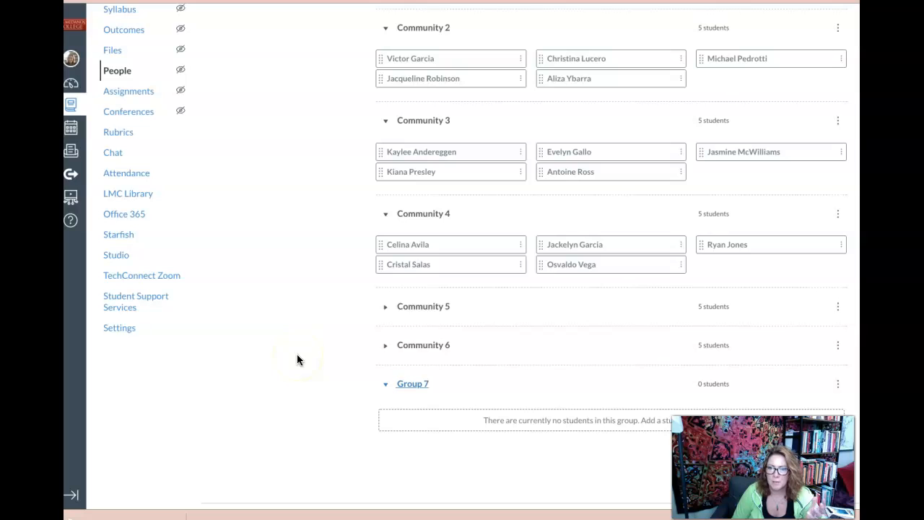
{"action": "scroll", "coordinate": [296, 354], "scroll_direction": "up", "scroll_amount": 3}
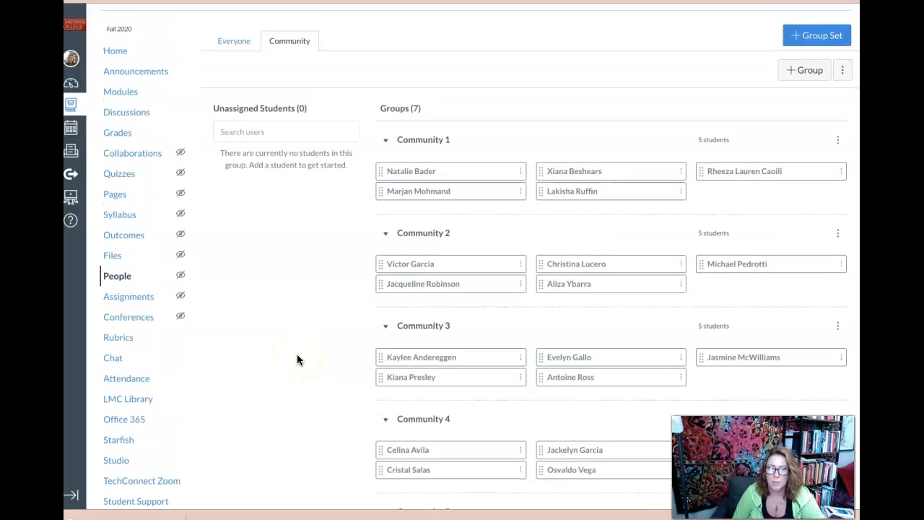
{"action": "scroll", "coordinate": [297, 360], "scroll_direction": "up", "scroll_amount": 1}
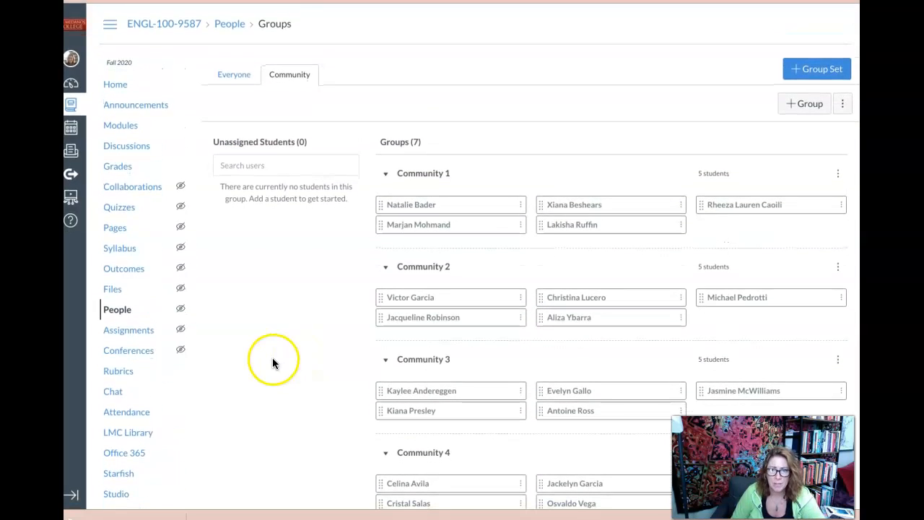
{"action": "left_click", "coordinate": [842, 105]}
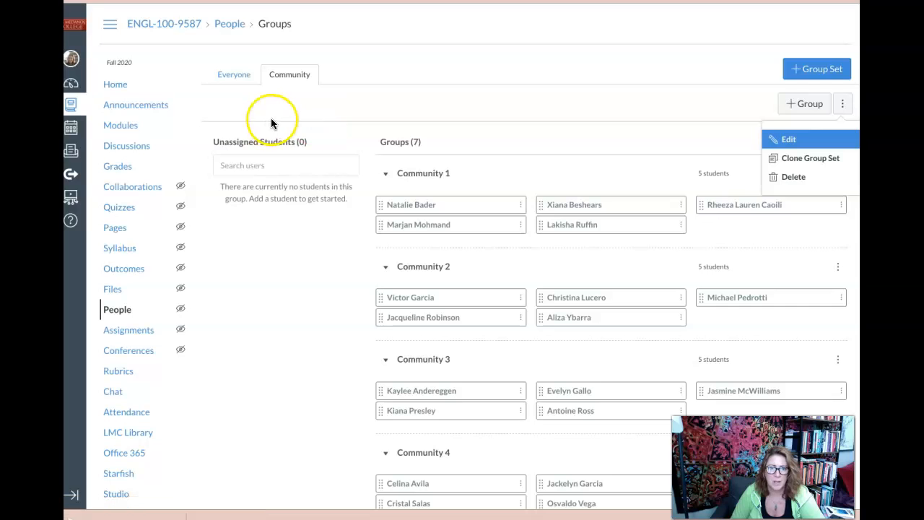
- Start a new discussion in the course and mark it as a group discussion
{"action": "left_click", "coordinate": [119, 150]}
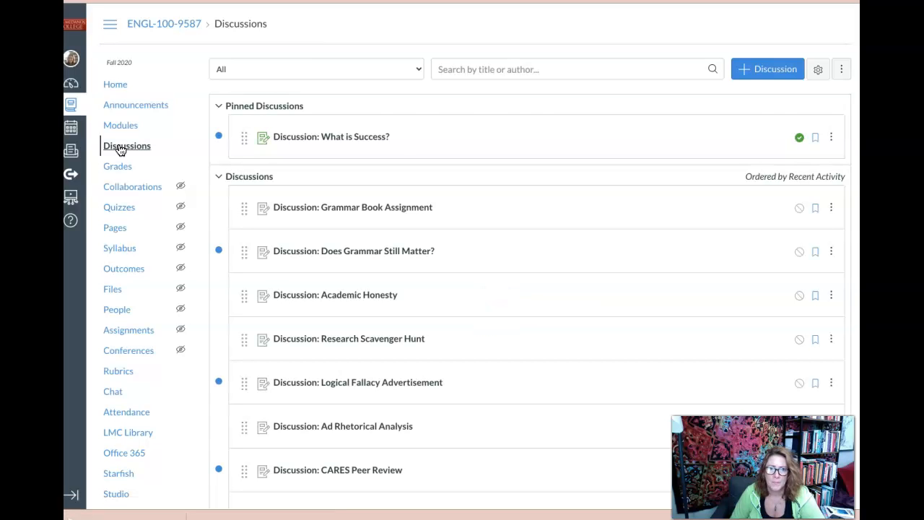
{"action": "left_click", "coordinate": [780, 67]}
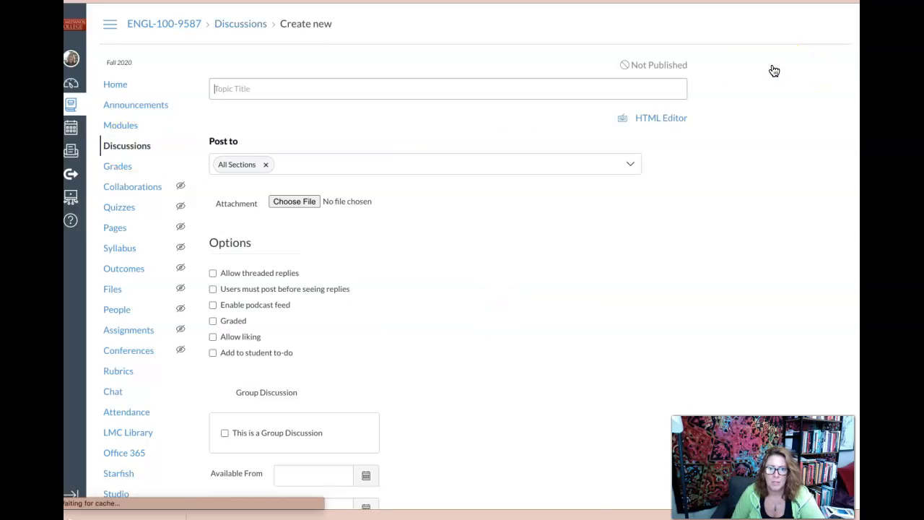
{"action": "scroll", "coordinate": [347, 189], "scroll_direction": "down", "scroll_amount": 5}
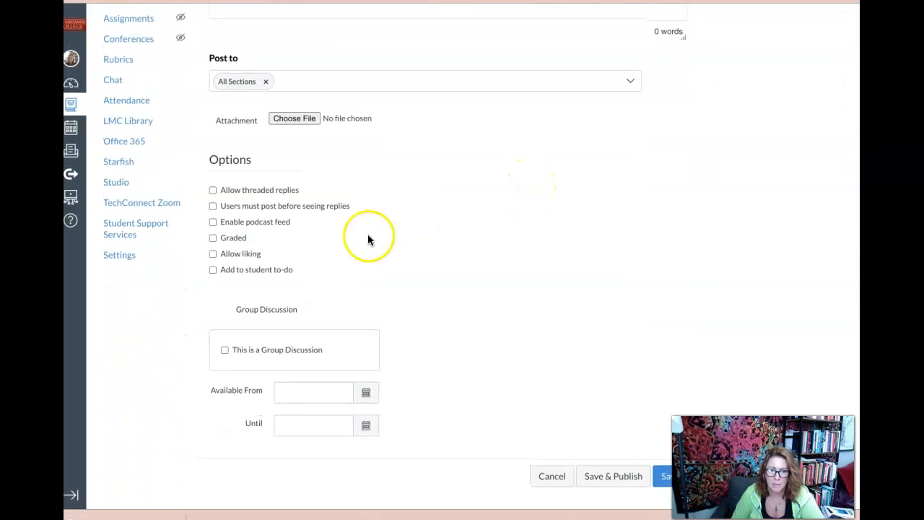
{"action": "left_click", "coordinate": [225, 351]}
- Assign the discussion to the Community group set and save it without publishing
{"action": "left_click", "coordinate": [349, 397]}
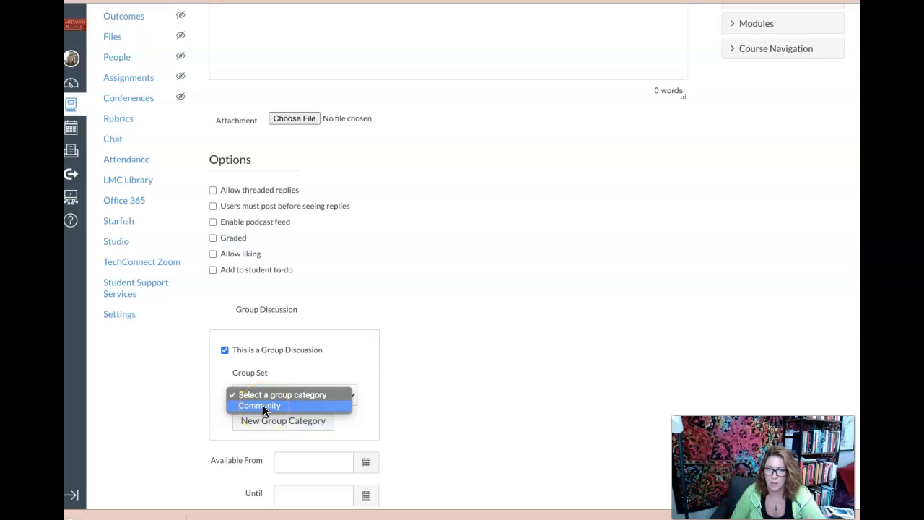
{"action": "left_click", "coordinate": [262, 456]}
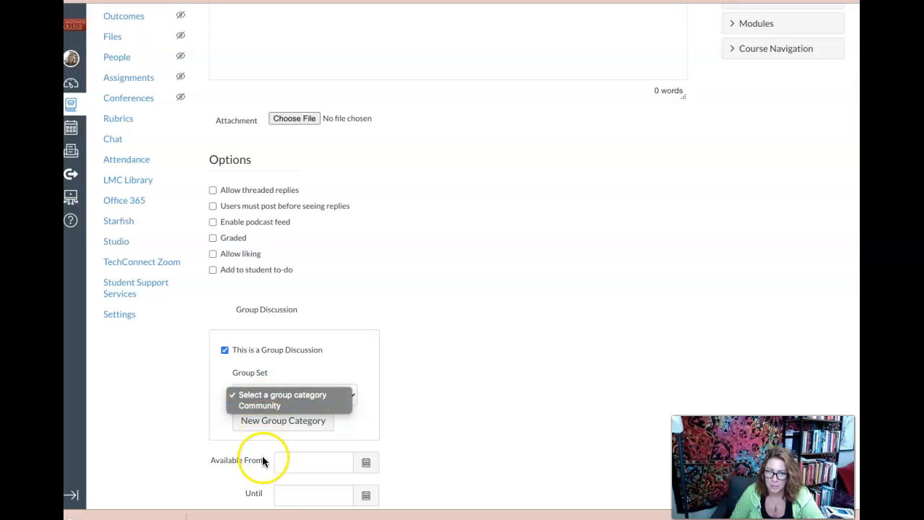
{"action": "left_click", "coordinate": [268, 405]}
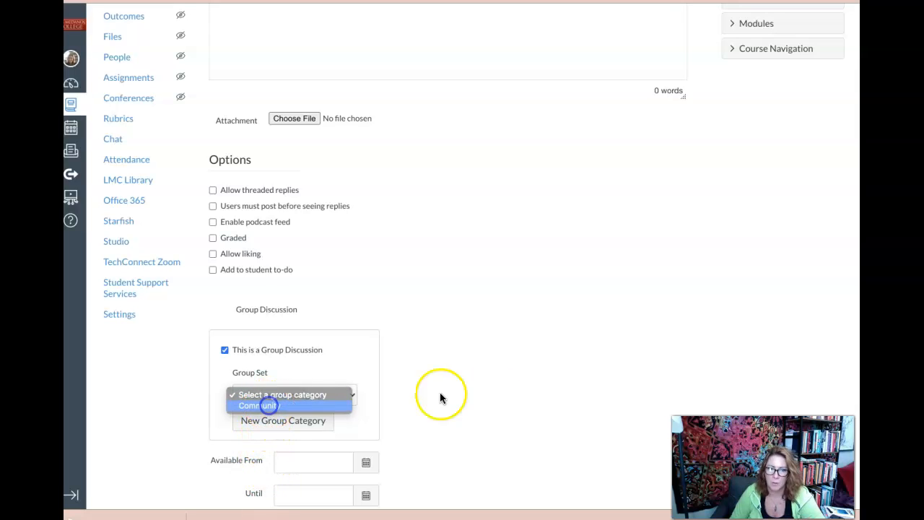
{"action": "scroll", "coordinate": [482, 389], "scroll_direction": "down", "scroll_amount": 2}
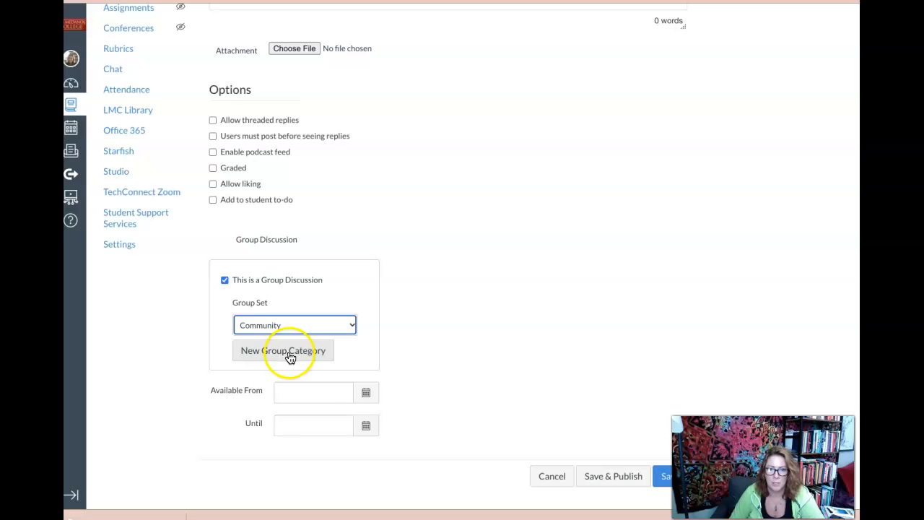
{"action": "left_click", "coordinate": [666, 478]}
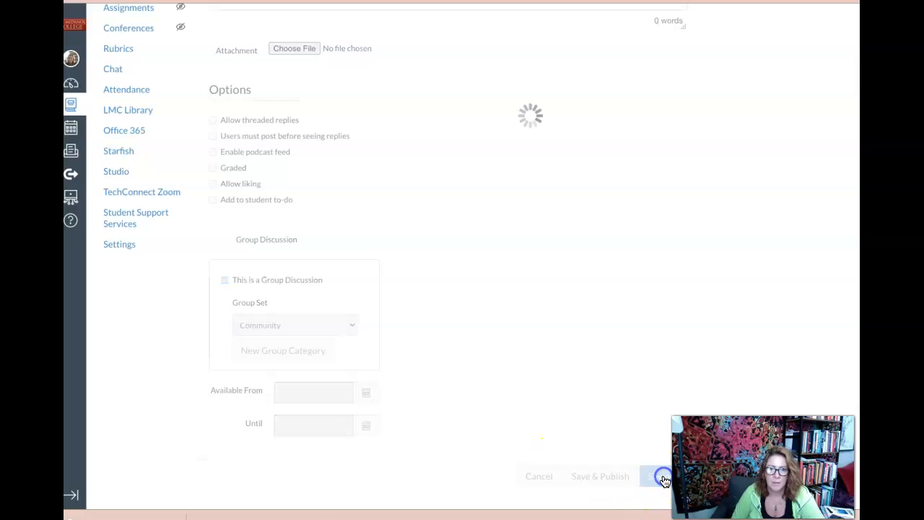